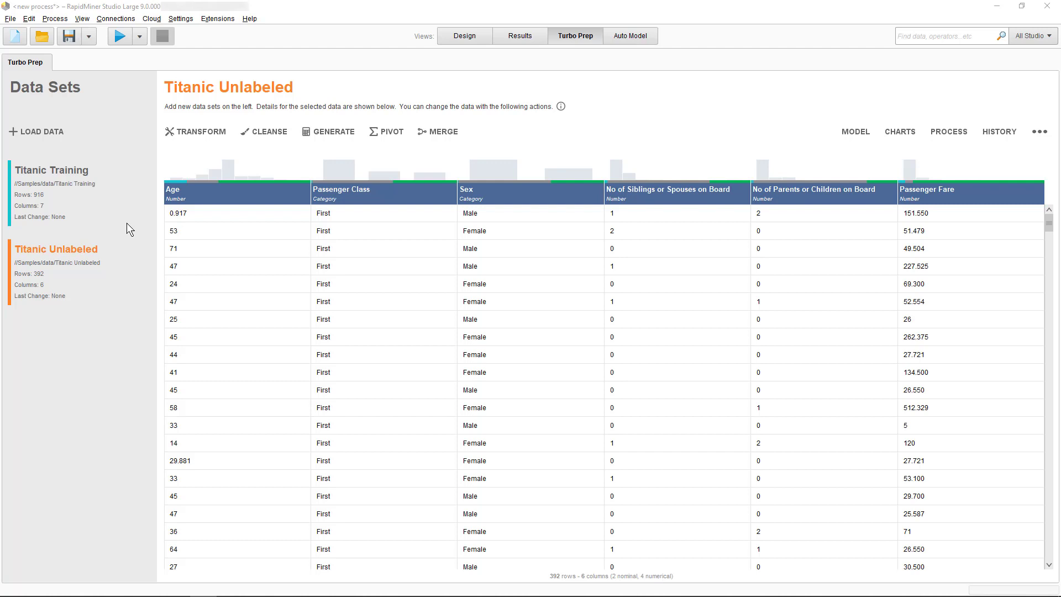
Compare the Titanic Training and Titanic Unlabeled data sets
click(126, 192)
click(123, 260)
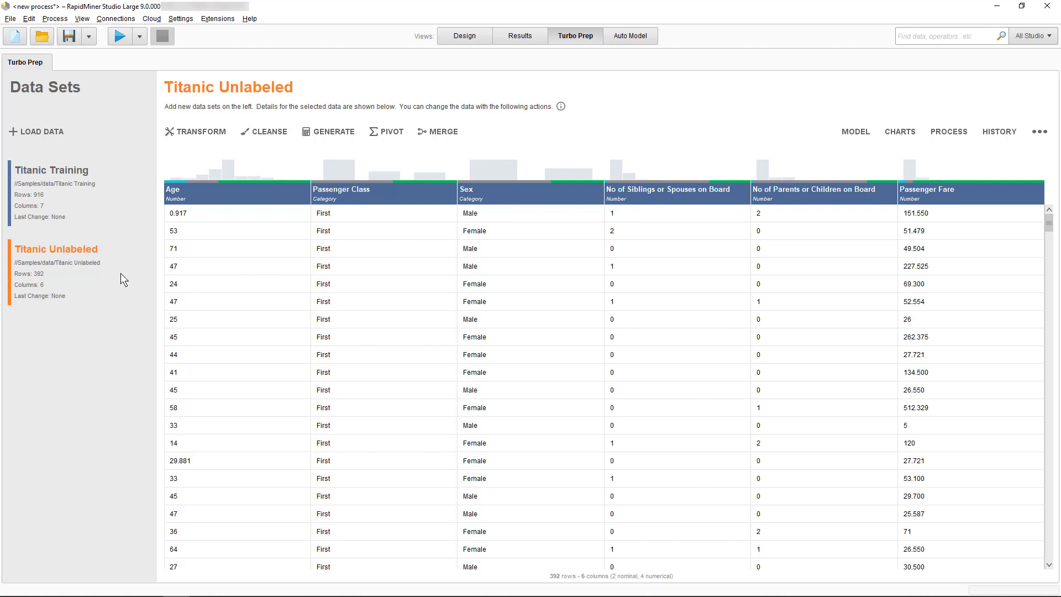
click(122, 217)
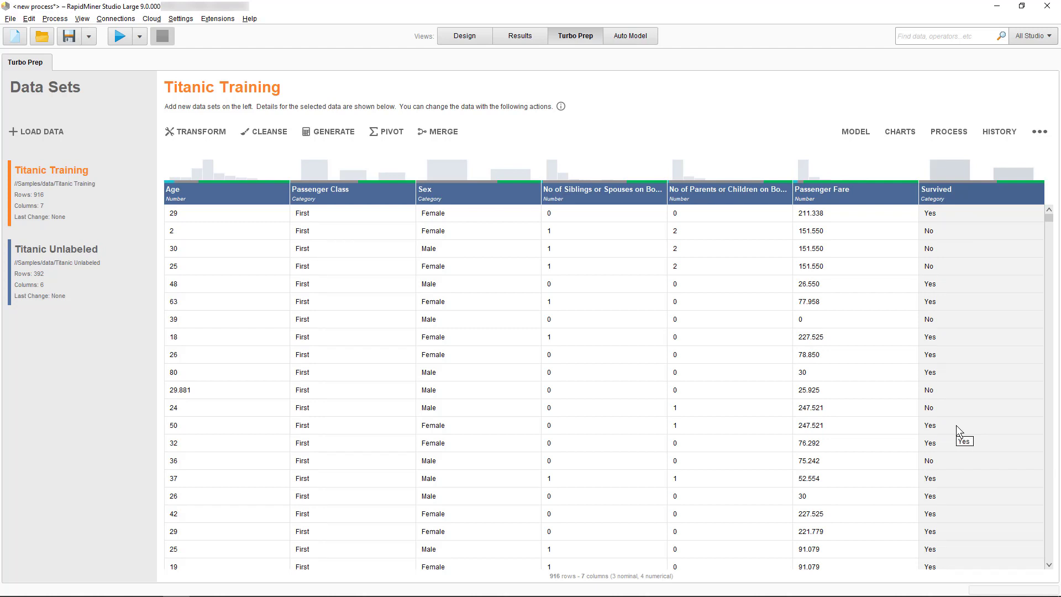
click(121, 285)
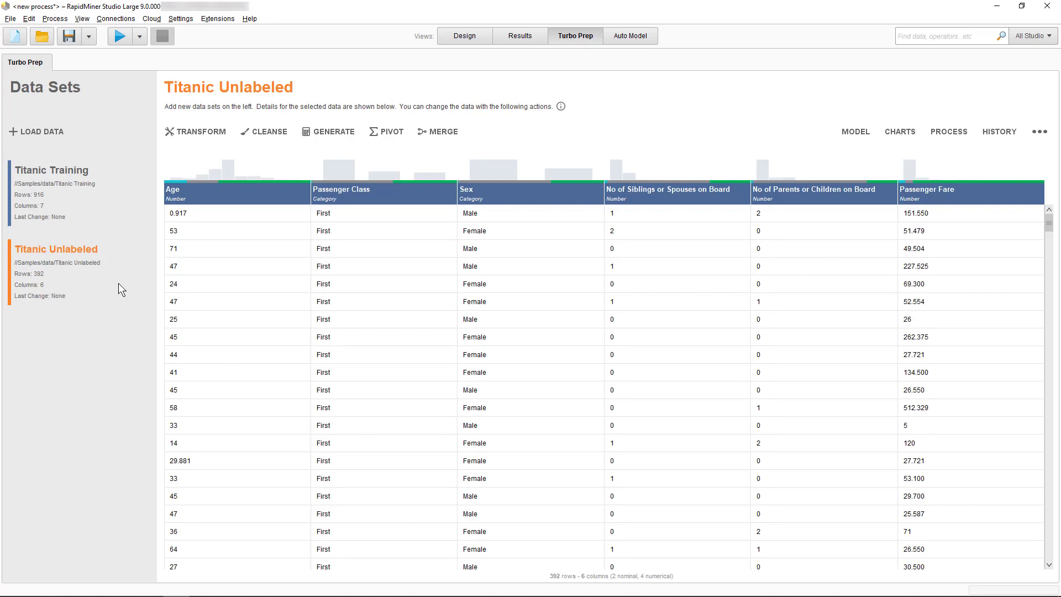
Merge Titanic Training with Titanic Unlabeled and list the available merge types
click(112, 197)
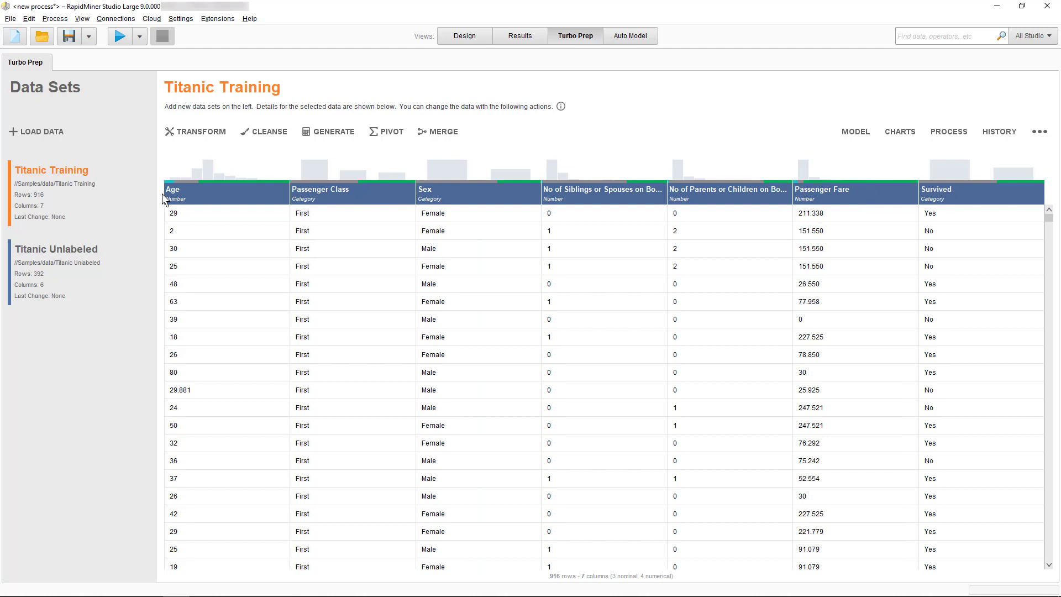
click(437, 131)
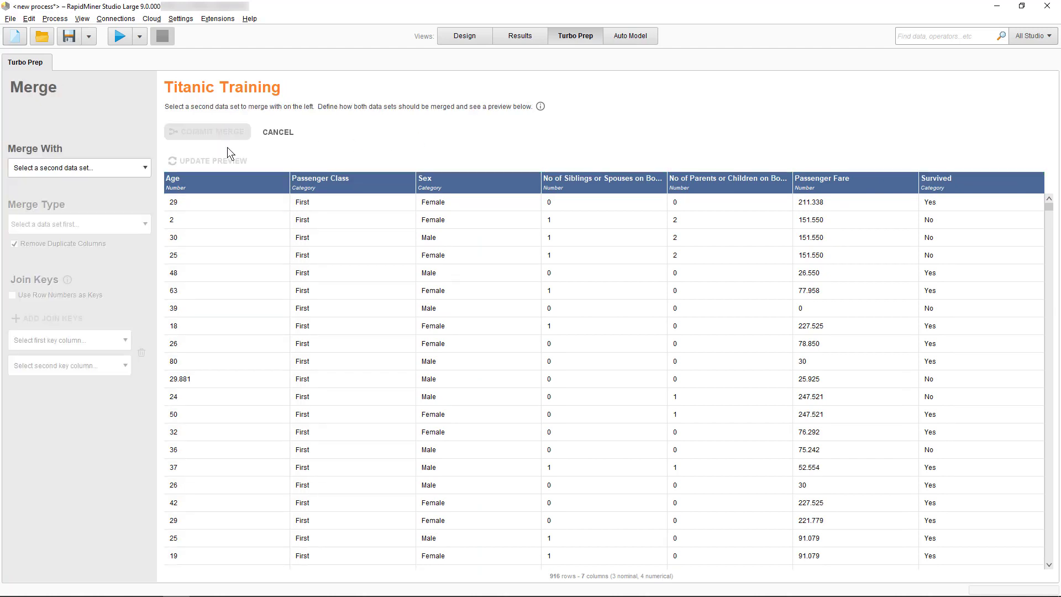
click(122, 168)
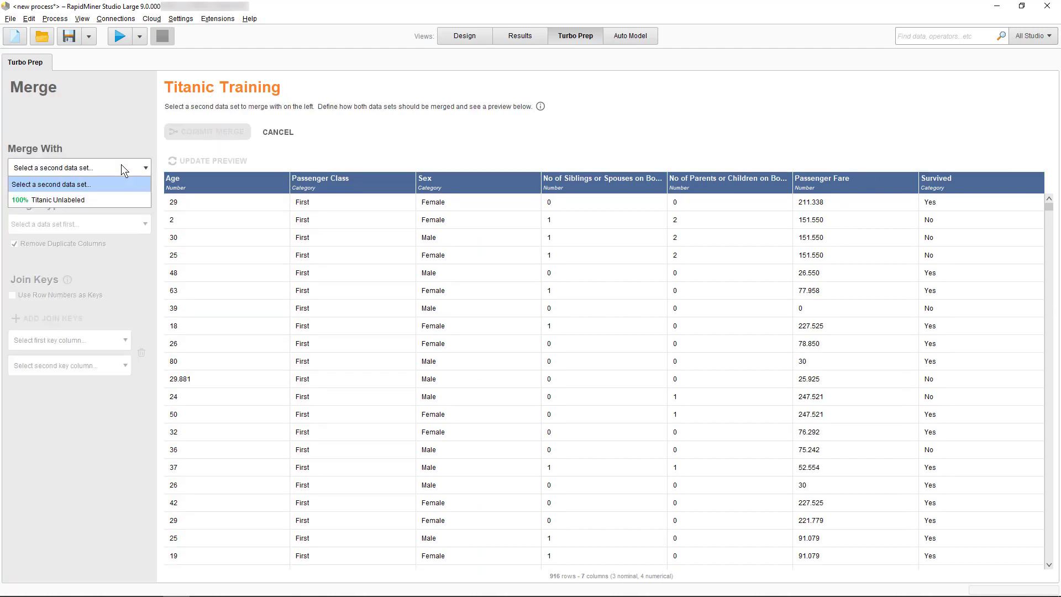
click(77, 199)
click(75, 224)
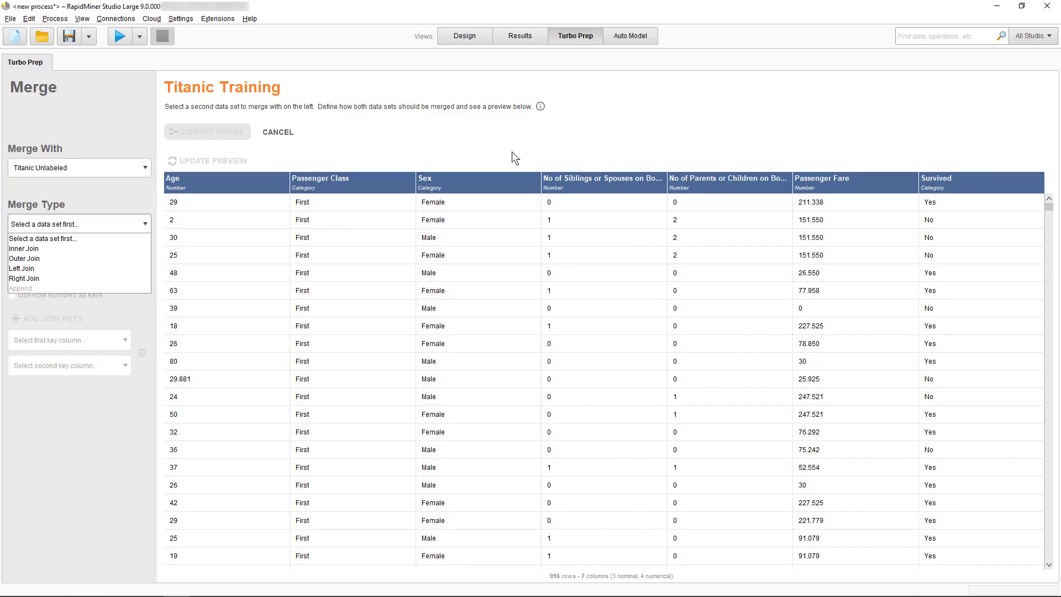
Read the Merging Data help section on merge types, then close it
click(540, 106)
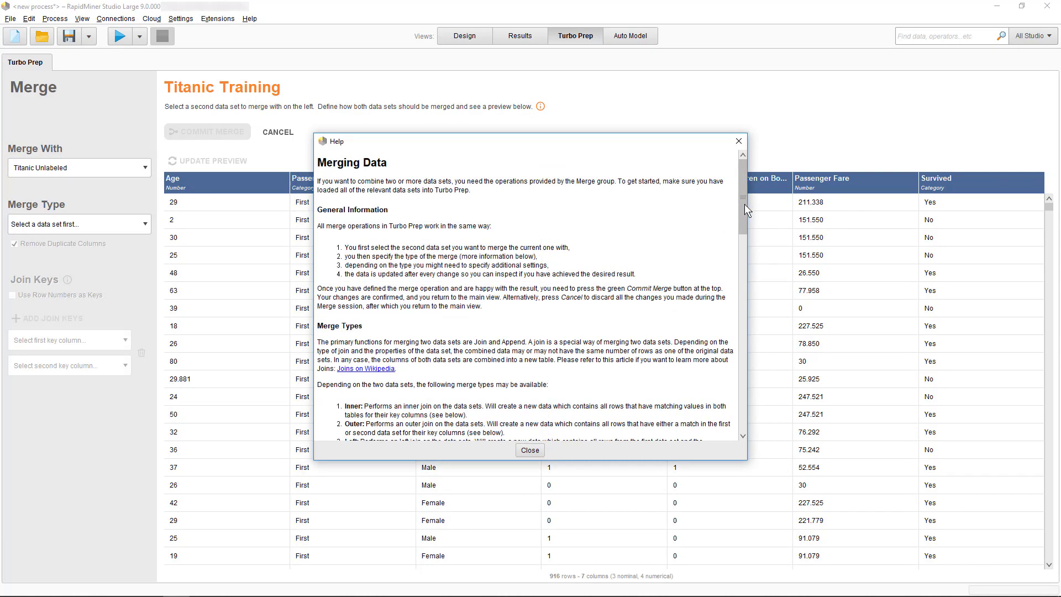
drag(744, 204, 738, 255)
drag(483, 289, 348, 286)
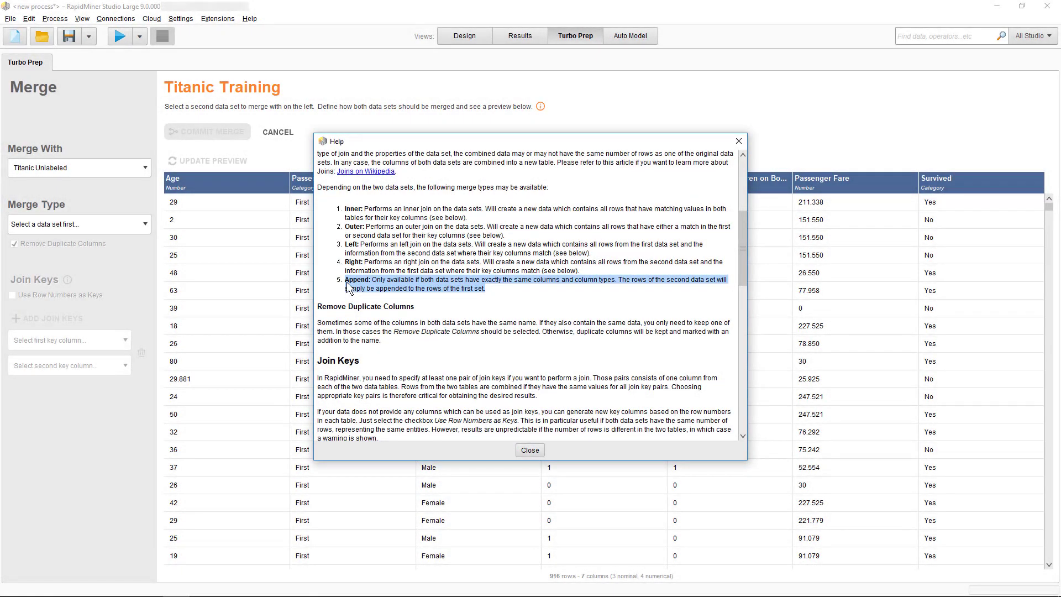
click(529, 449)
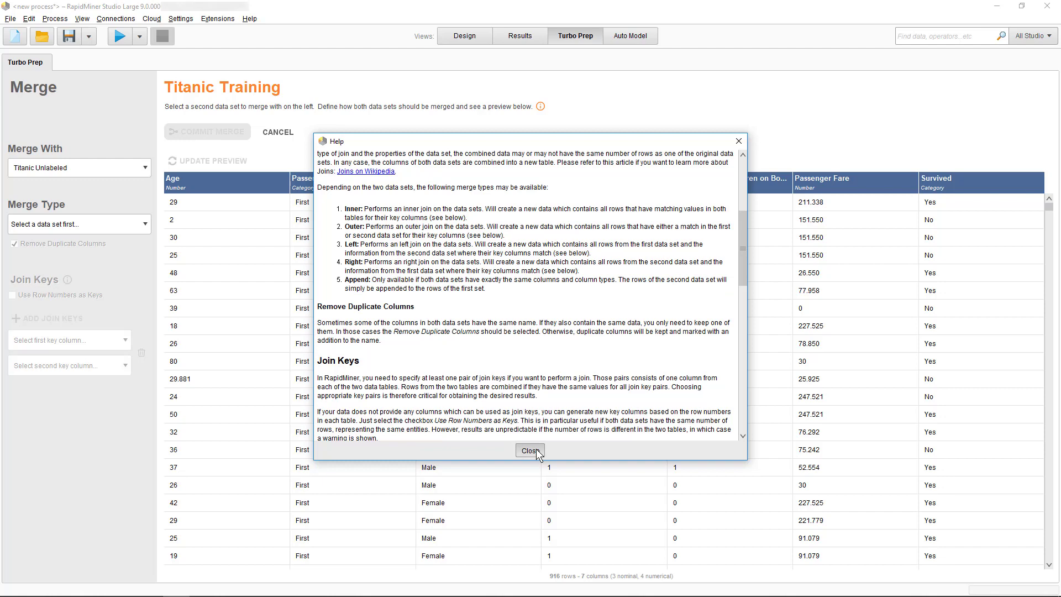
Abandon the merge and create a new Titanic Unlabeled column named 'Survived'
click(285, 133)
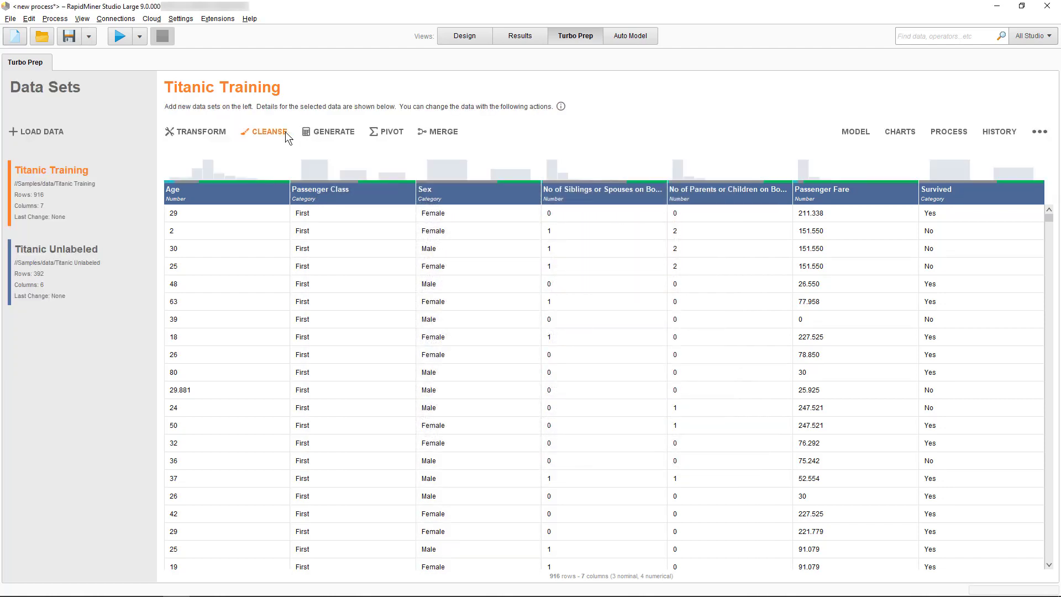
click(75, 284)
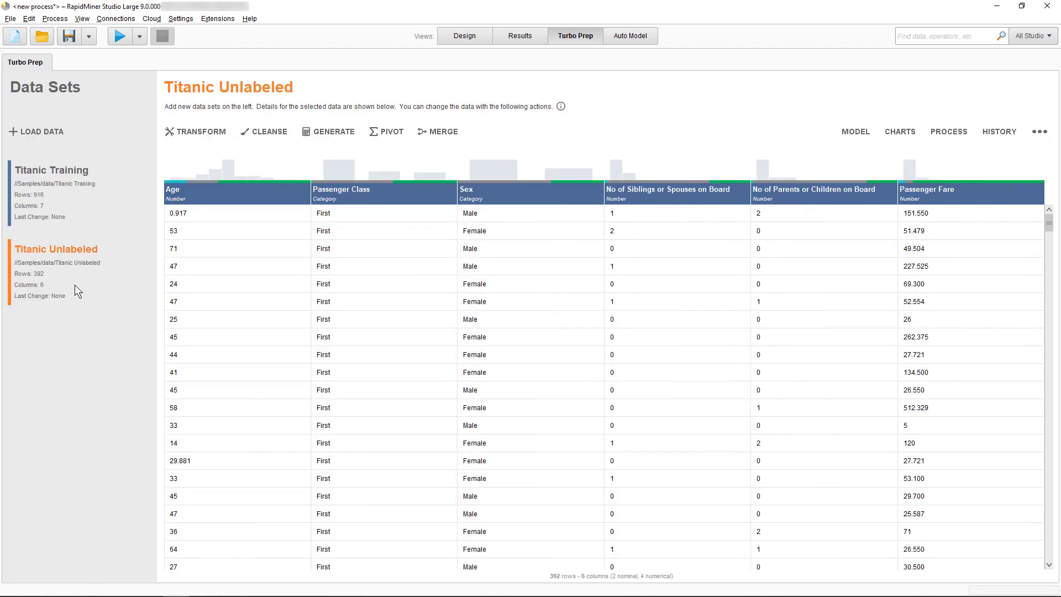
click(344, 133)
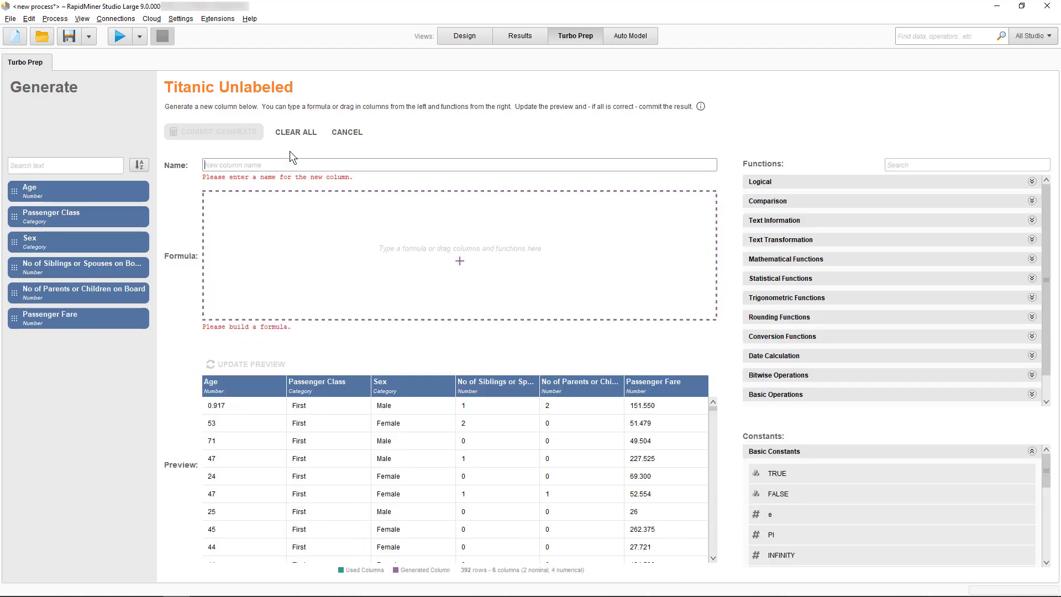
click(216, 160)
text(Survived)
double_click(217, 164)
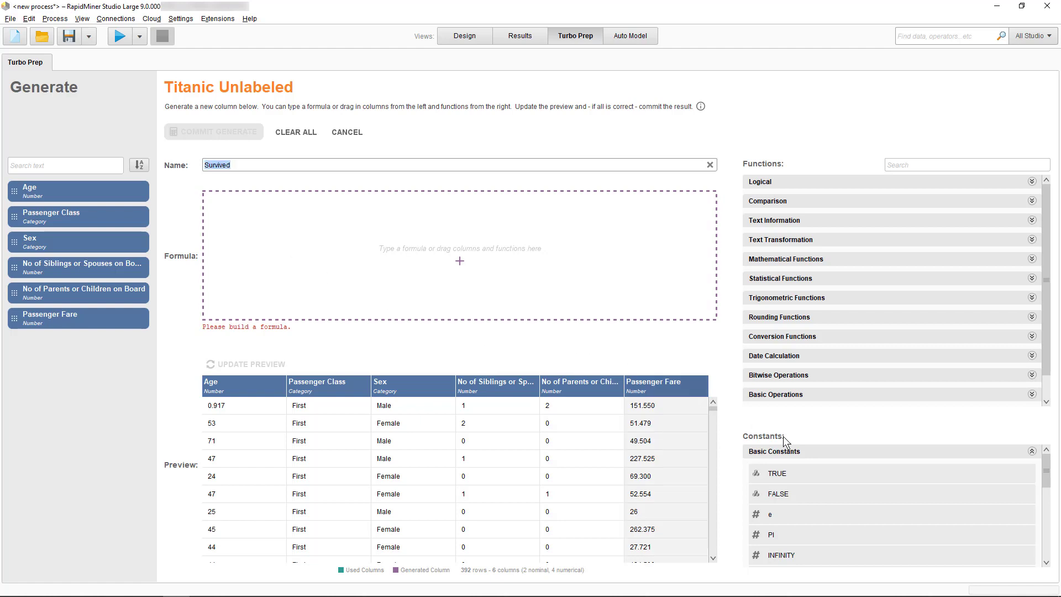
Fill the Survived column with MISSING_NOMINAL, preview it and commit
scroll(1046, 484, down, 2)
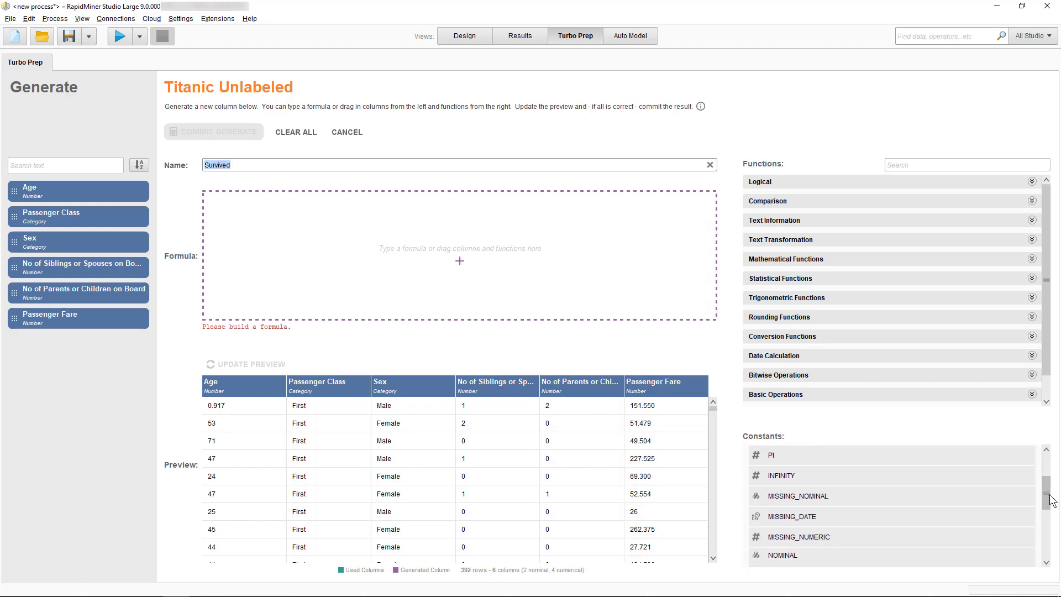
double_click(801, 498)
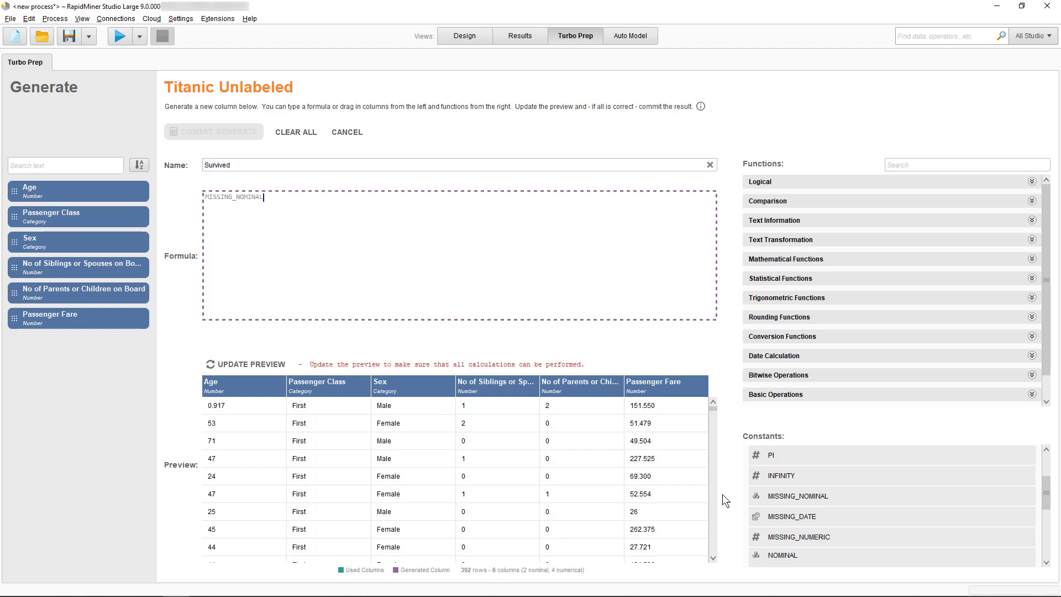
click(263, 365)
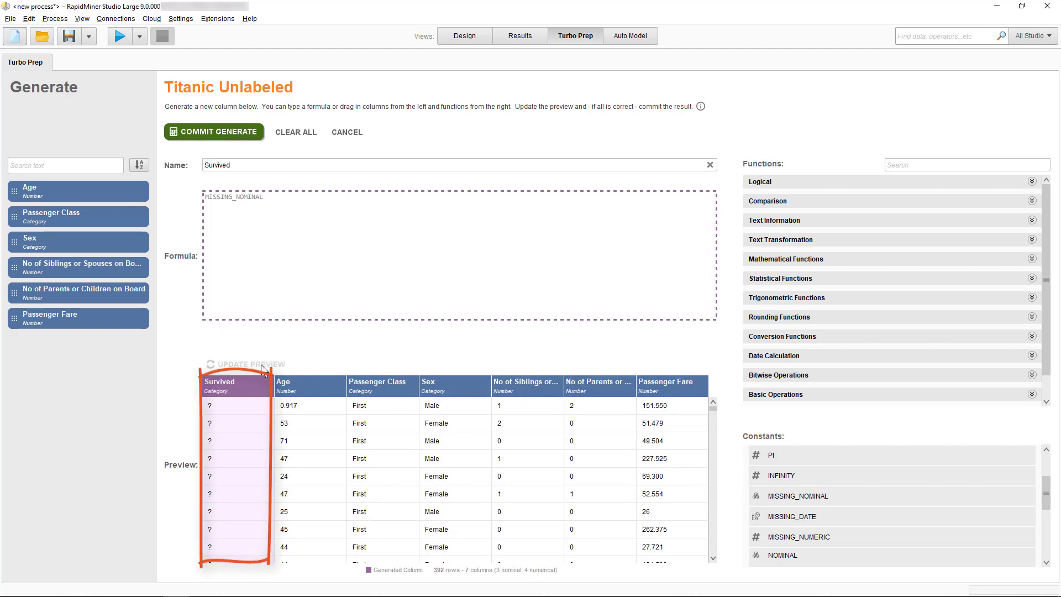
click(231, 132)
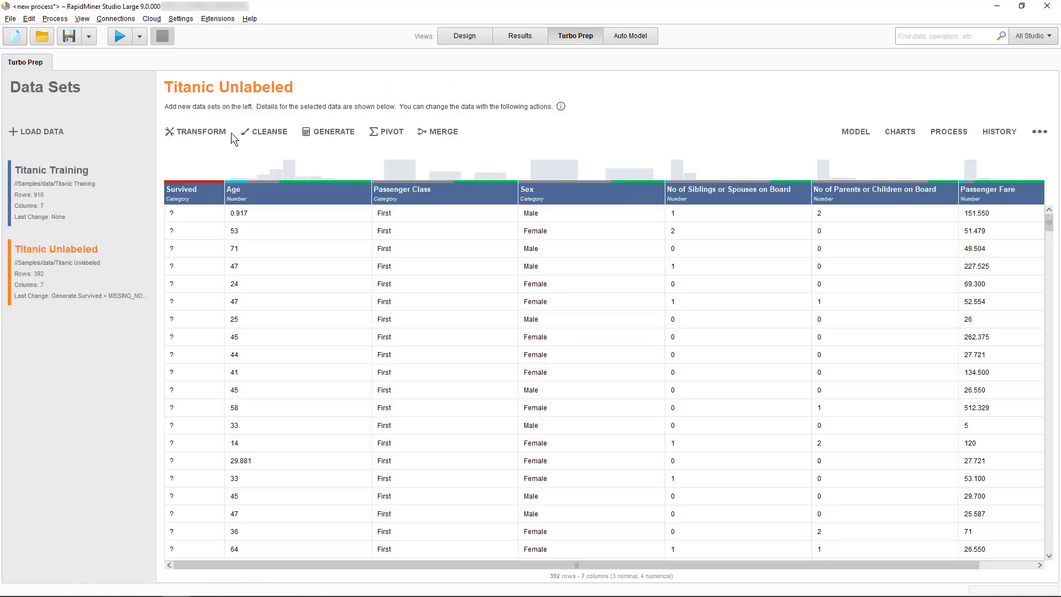
Append Titanic Unlabeled to Titanic Training and commit, giving 1,308 rows
click(108, 190)
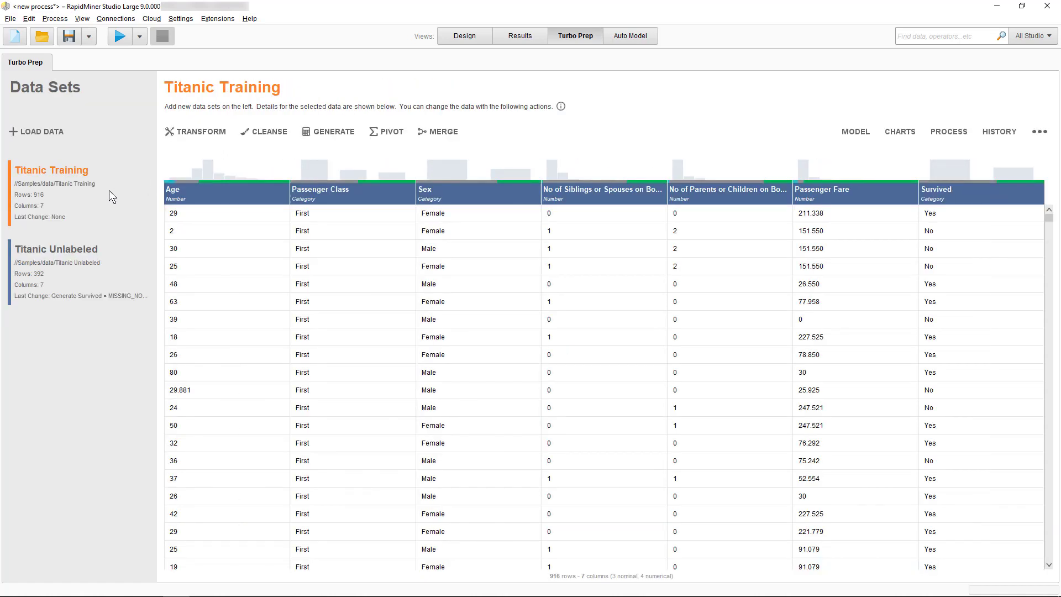
click(436, 133)
click(141, 174)
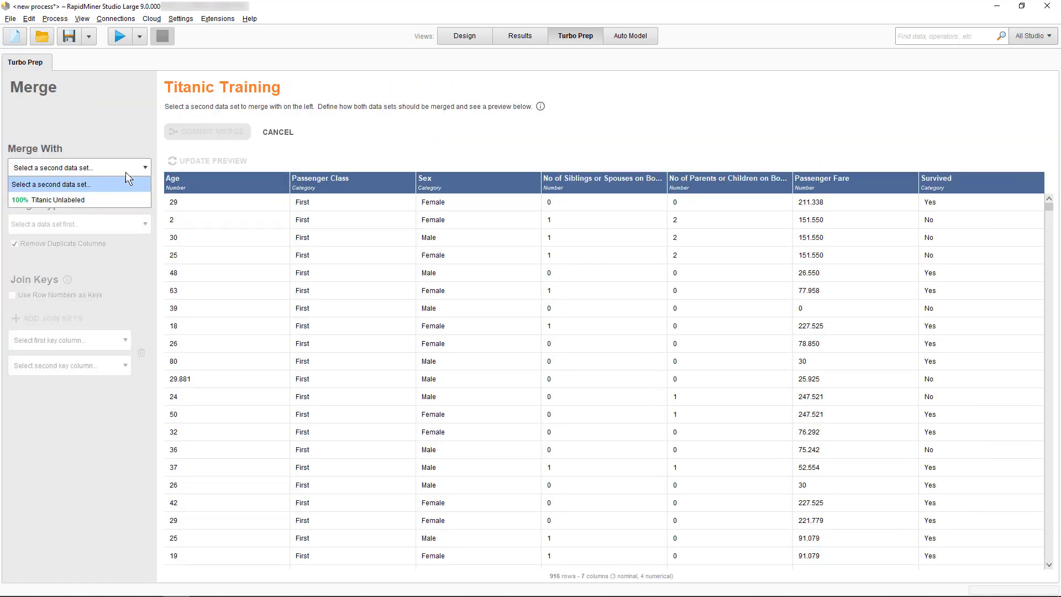
click(83, 197)
click(82, 226)
click(24, 287)
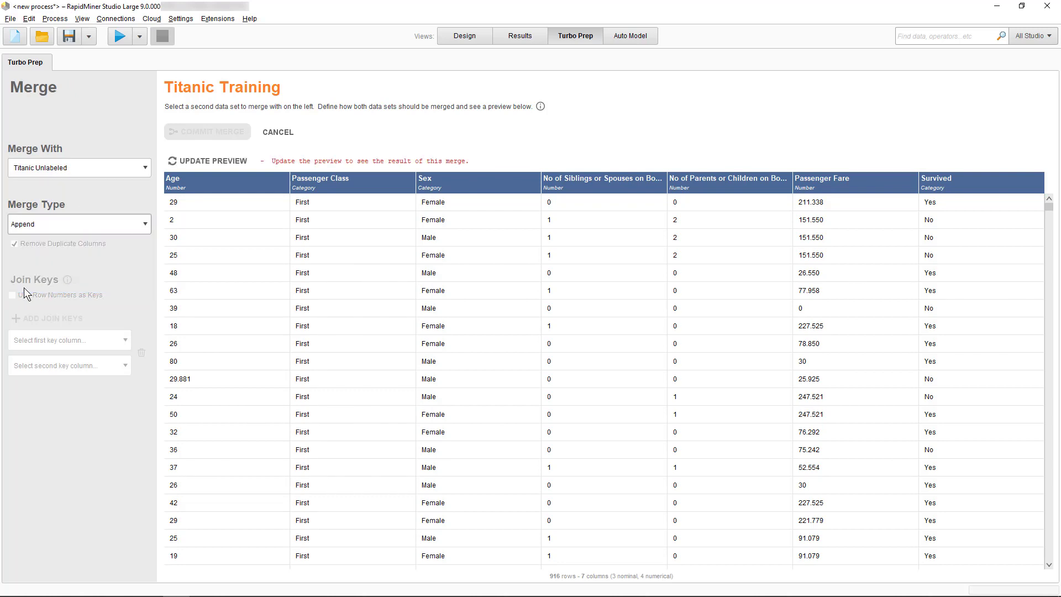
click(213, 161)
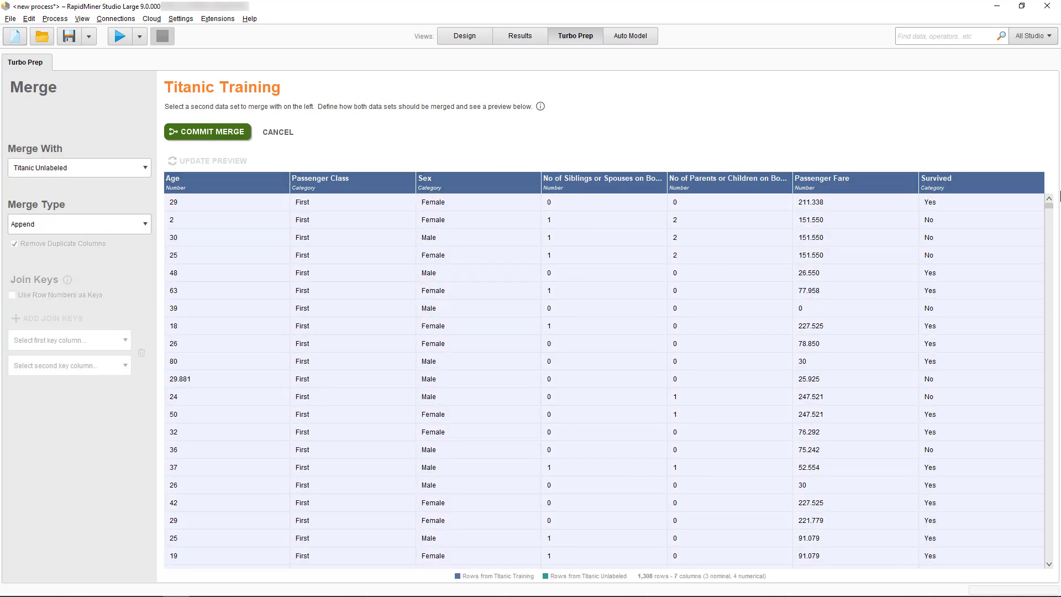
scroll(1052, 235, down, 5)
drag(1049, 210, 1047, 460)
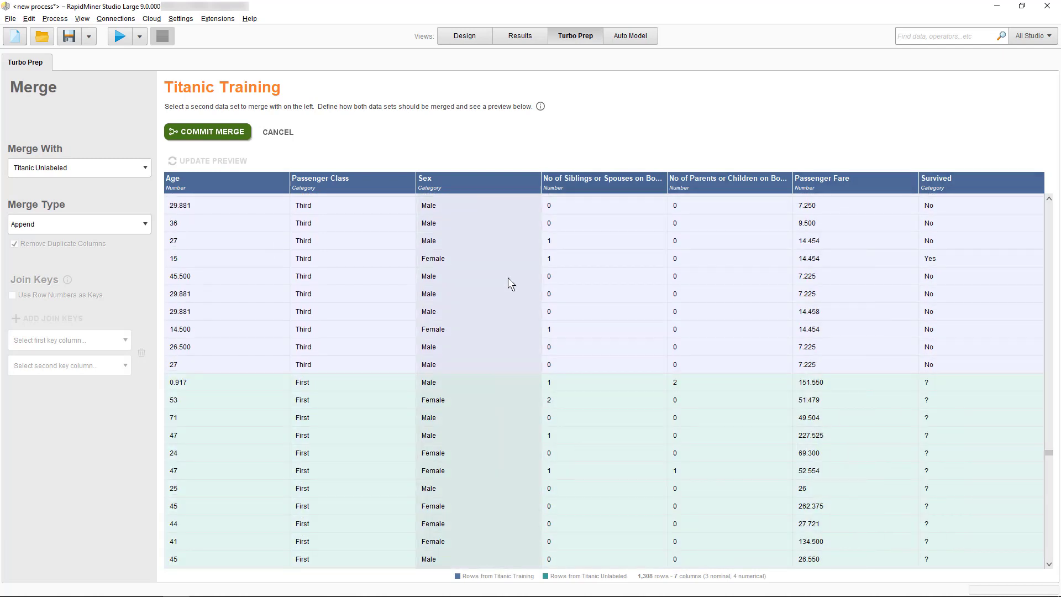
click(228, 138)
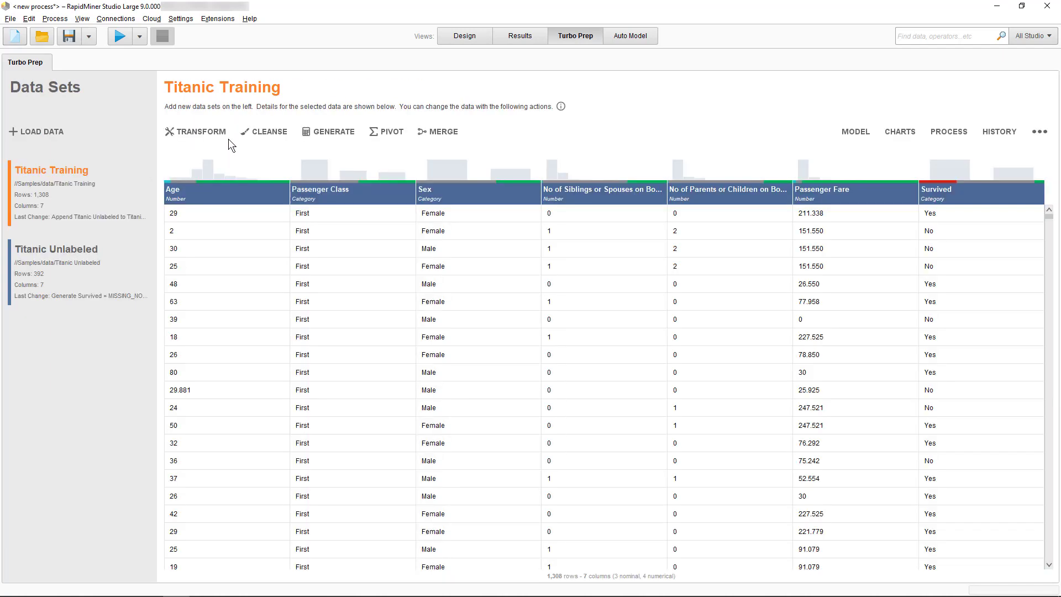
Send the merged data to Auto Model with Survived as the column to predict
click(855, 133)
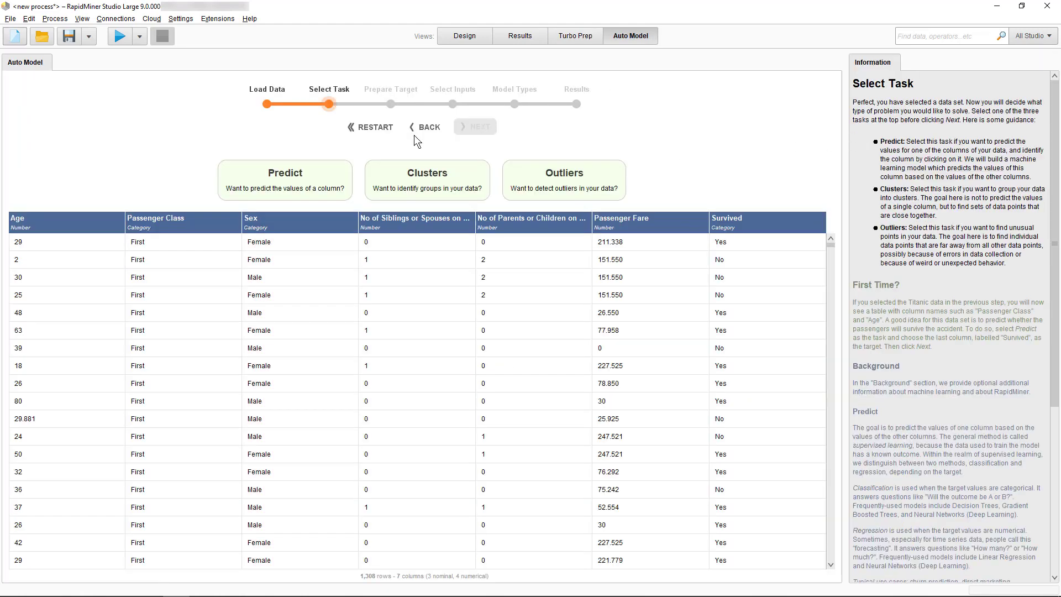
click(288, 173)
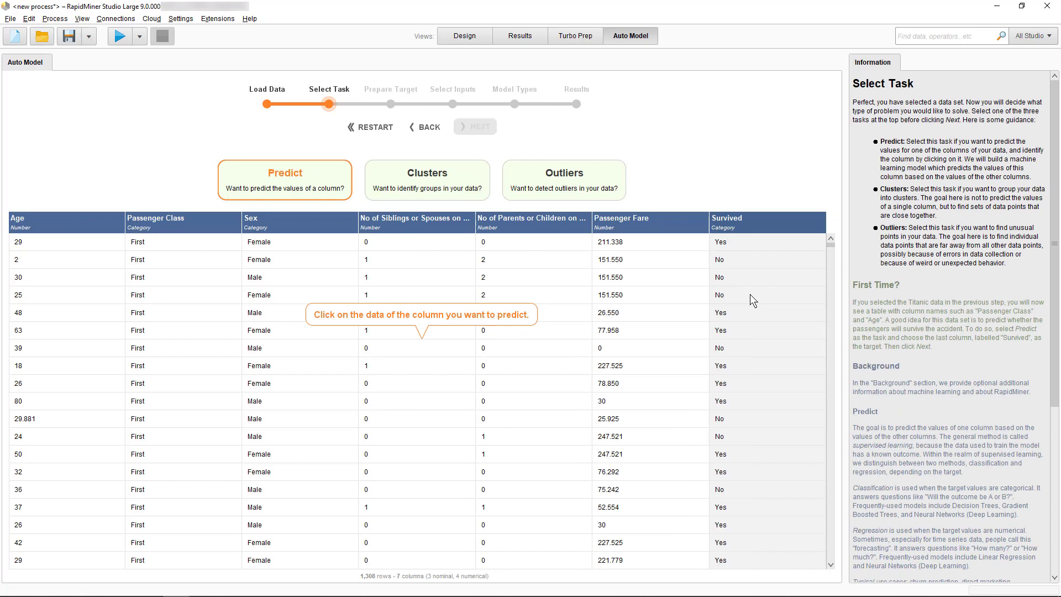
click(749, 295)
Run Auto Model with default inputs and model types, then view the Naive Bayes predictions
click(474, 126)
click(474, 127)
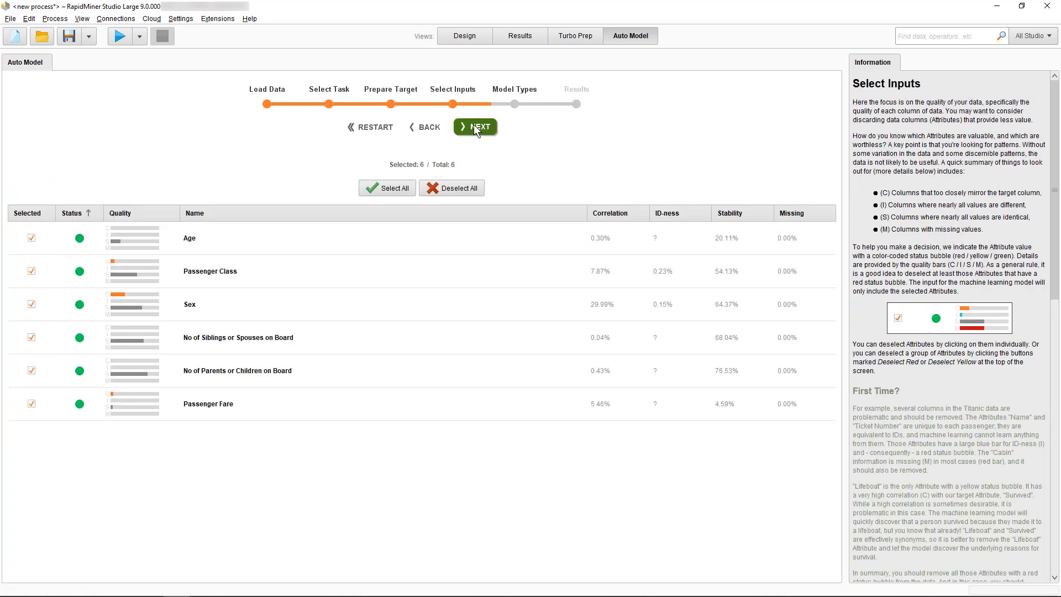
click(474, 127)
click(474, 126)
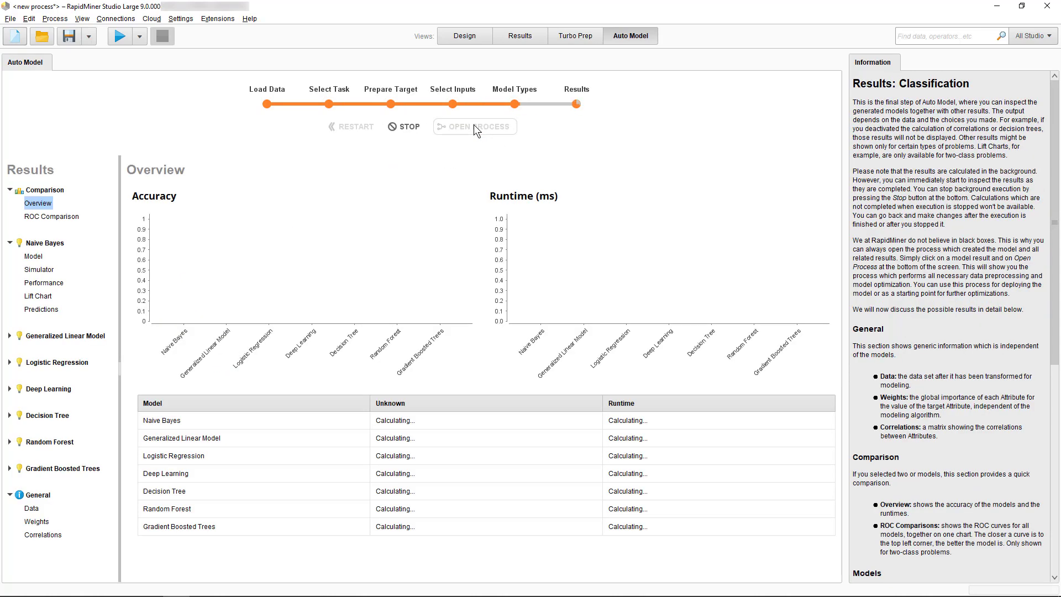
click(41, 310)
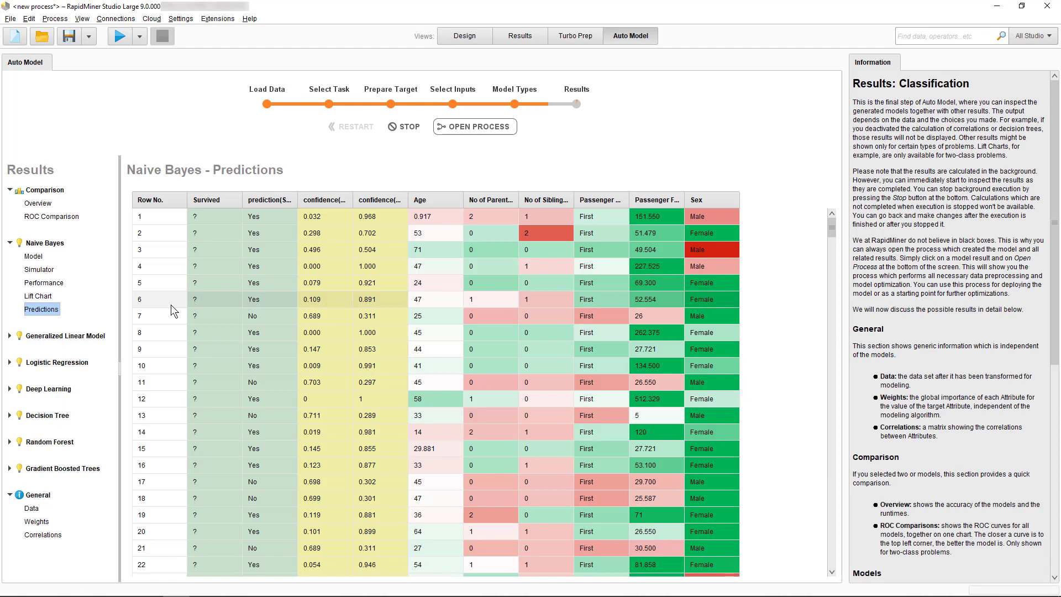
Remove all the Titanic data sets from Turbo Prep
click(565, 39)
right_click(97, 315)
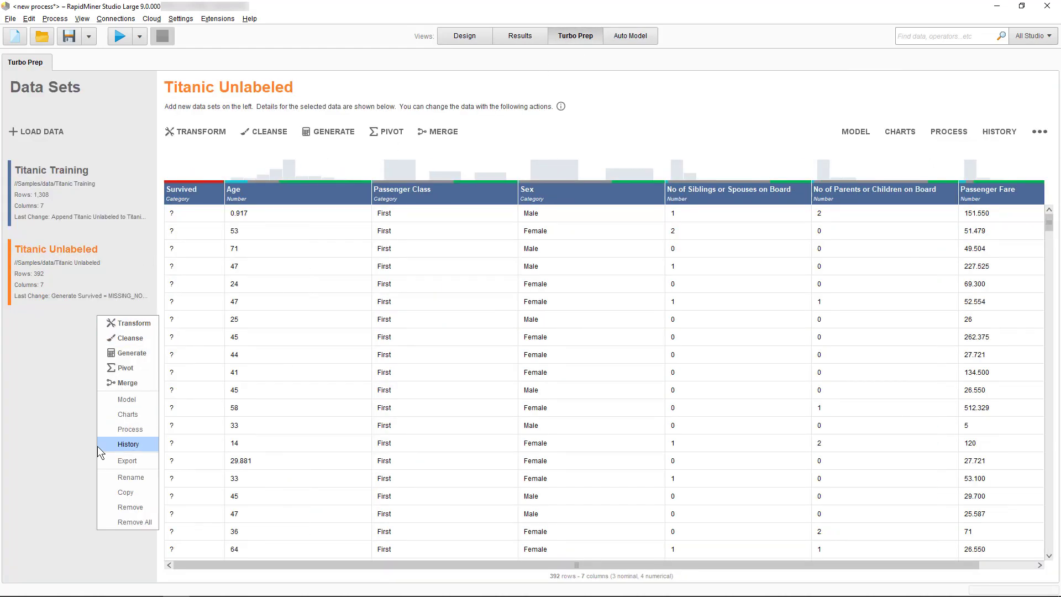
click(122, 522)
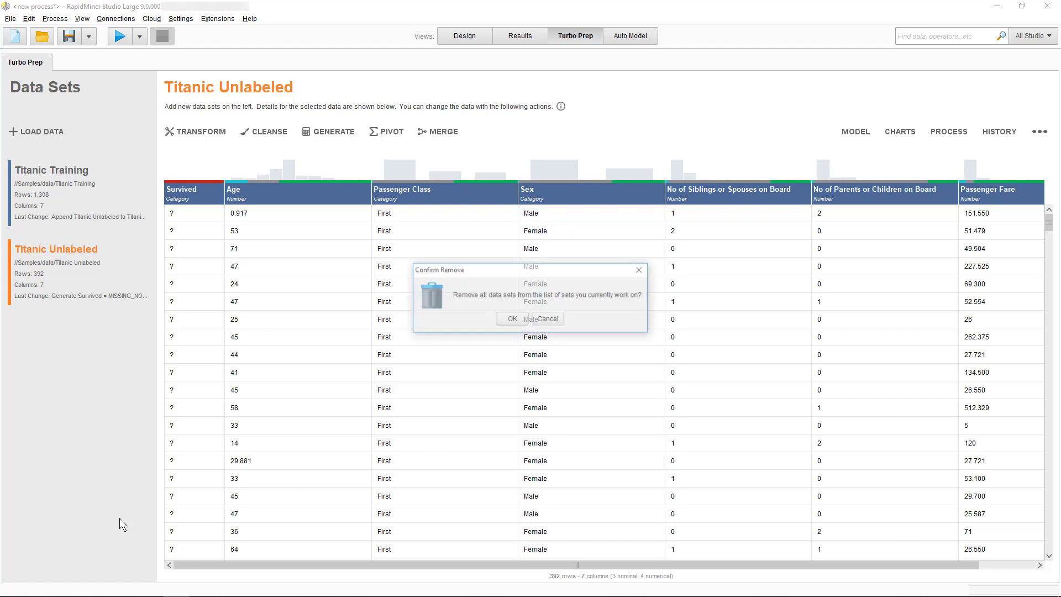
click(508, 316)
Load the Samples/data/Transactions data set into Turbo Prep
click(70, 130)
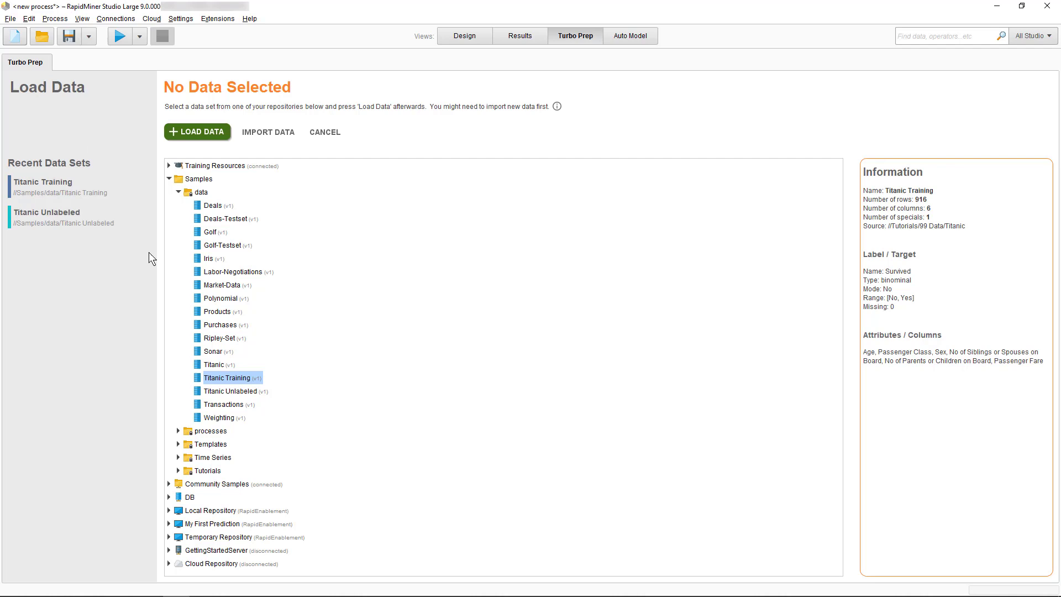
click(223, 404)
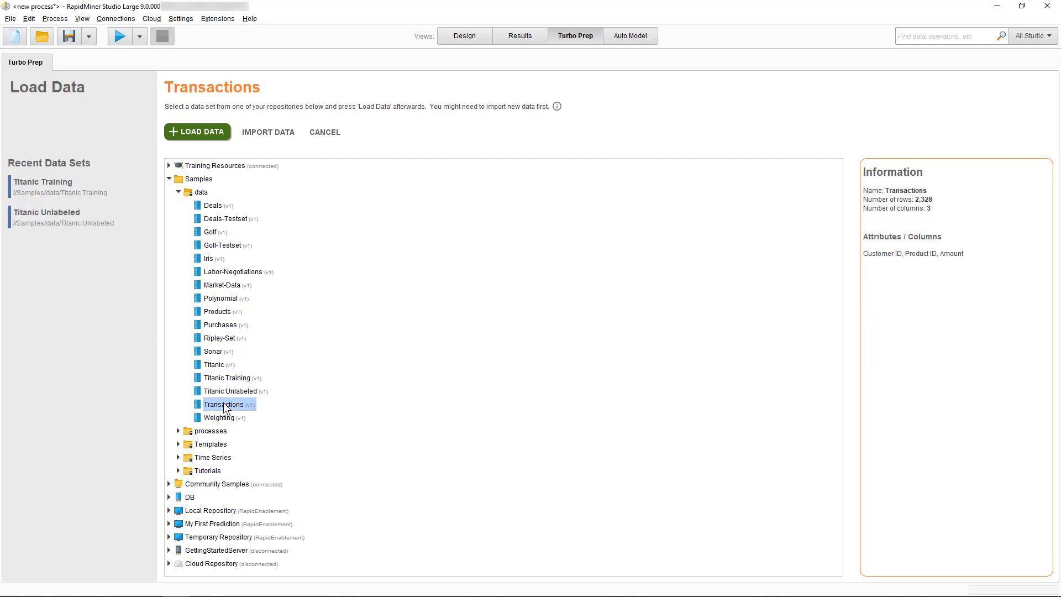
click(208, 133)
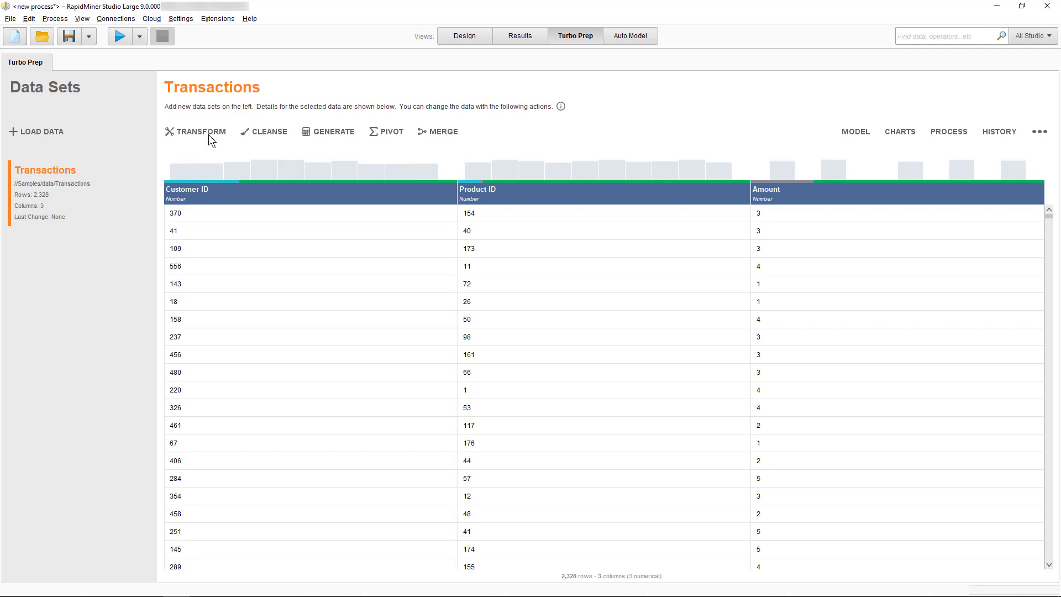
Load the Products sample data and begin a merge on Transactions
click(46, 133)
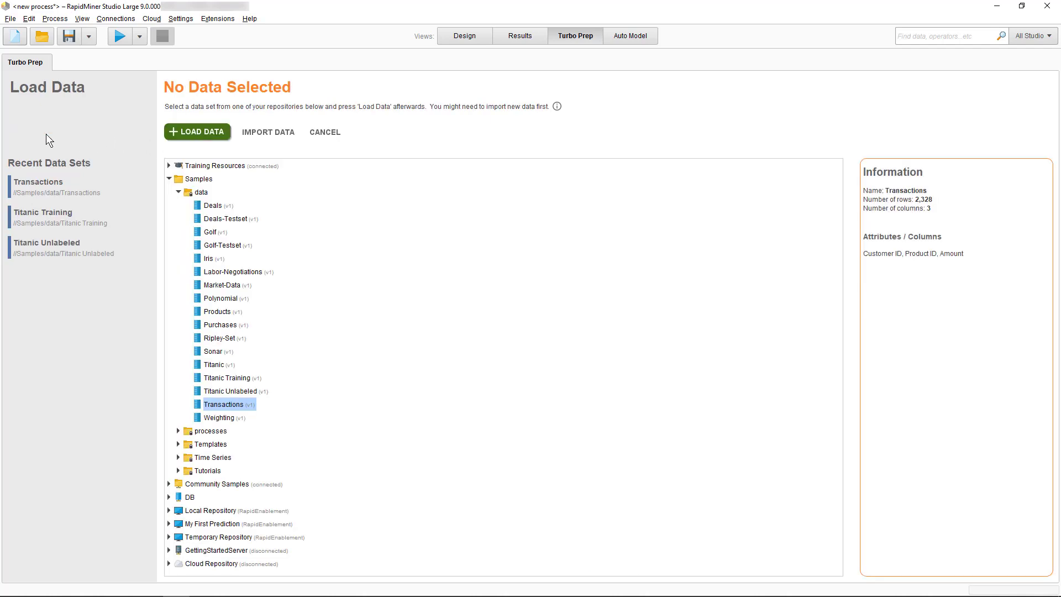
double_click(216, 312)
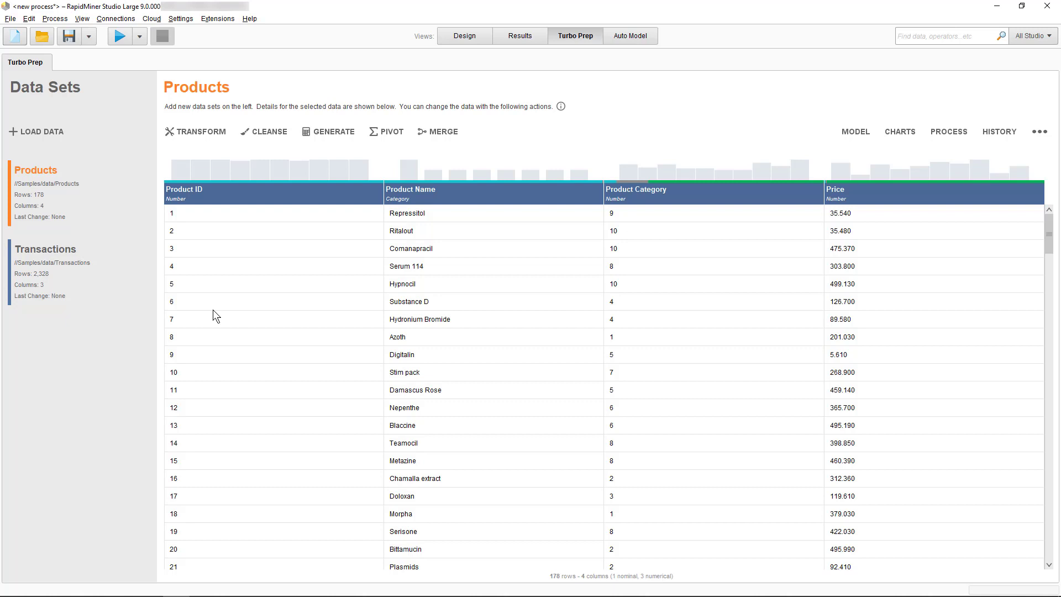
click(102, 274)
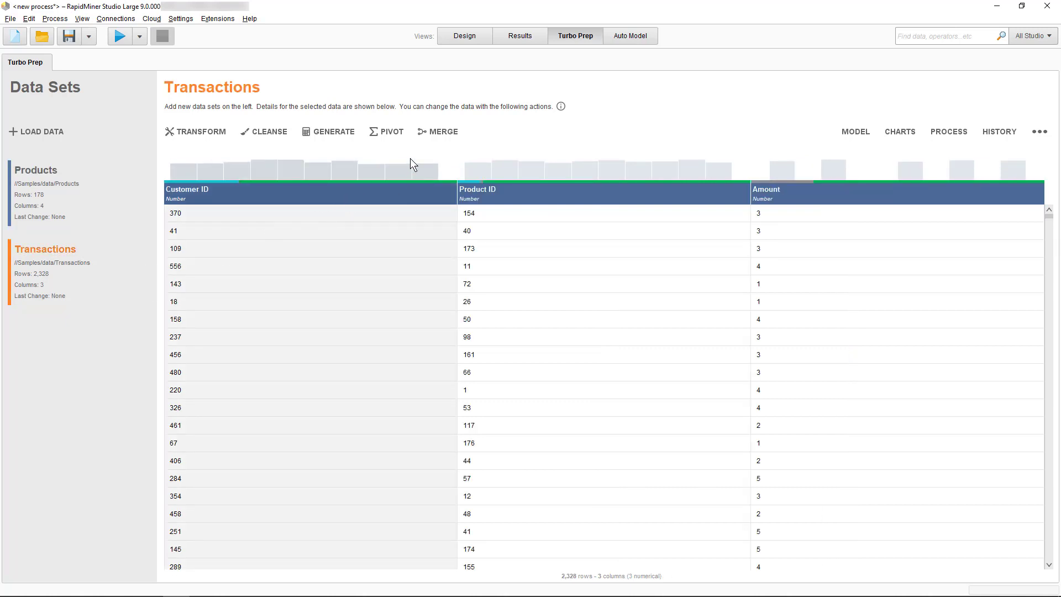
click(453, 131)
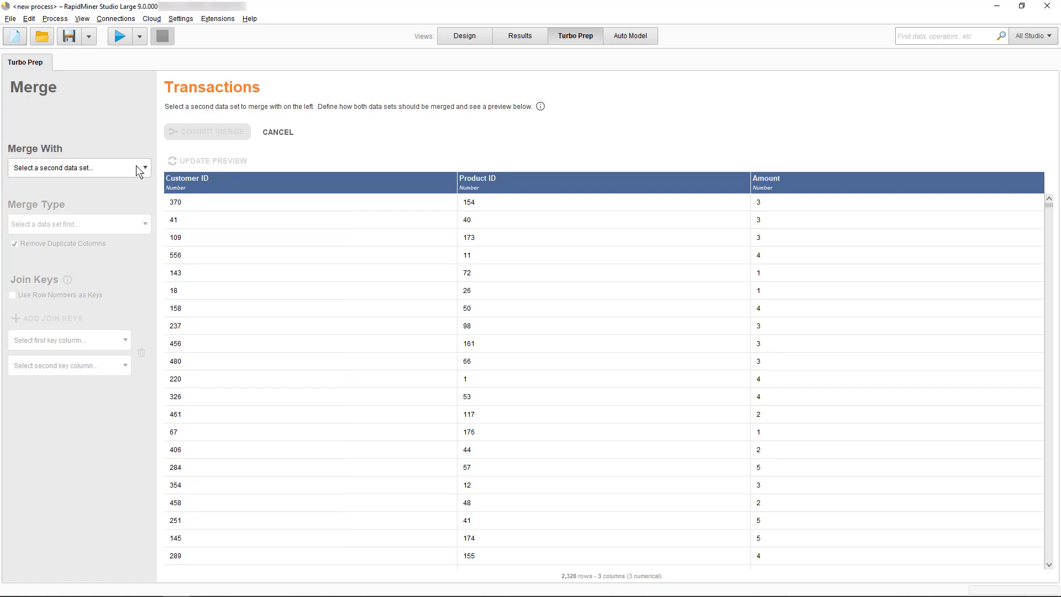
Left-join Products onto Transactions with Product ID as both keys, and preview the six columns
click(111, 167)
click(87, 201)
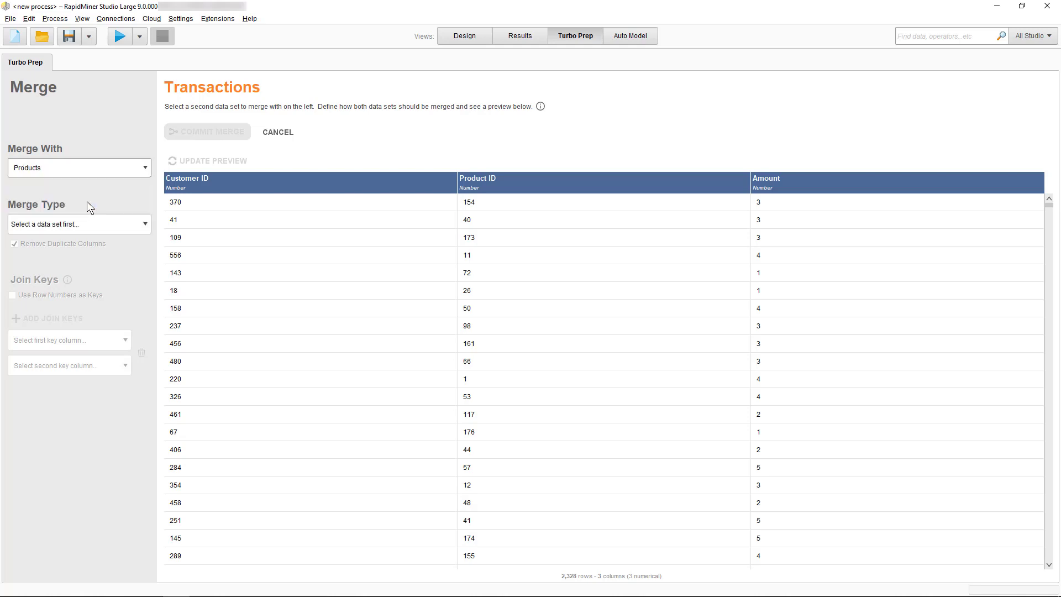
click(82, 225)
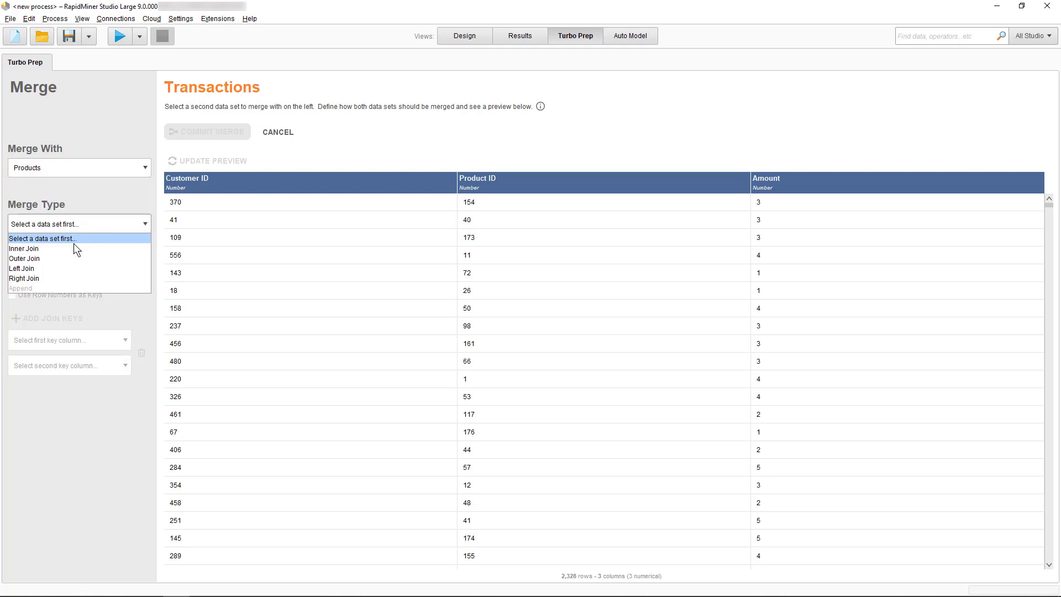
click(60, 269)
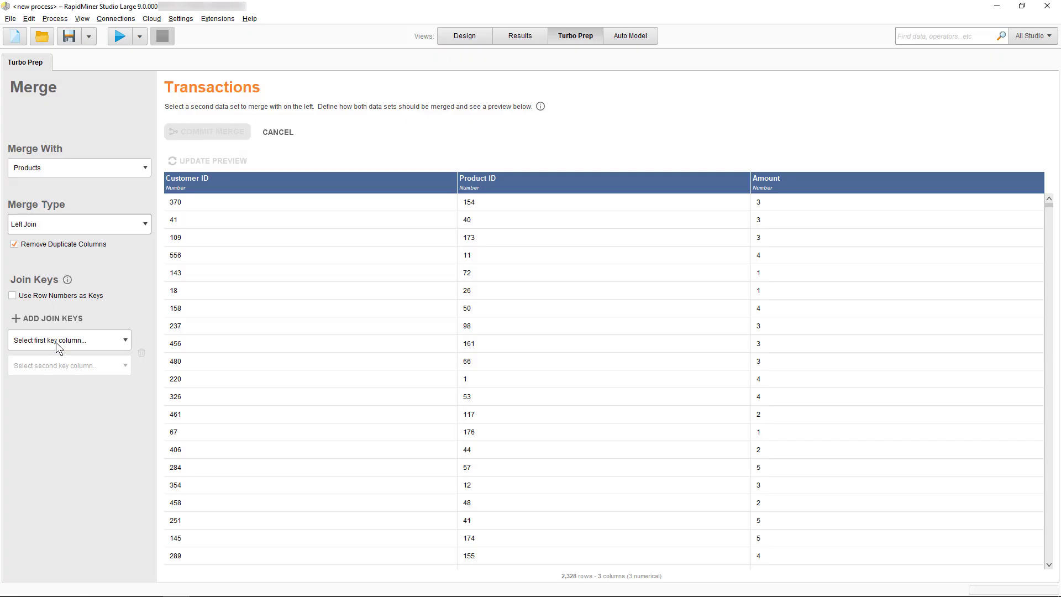
click(58, 345)
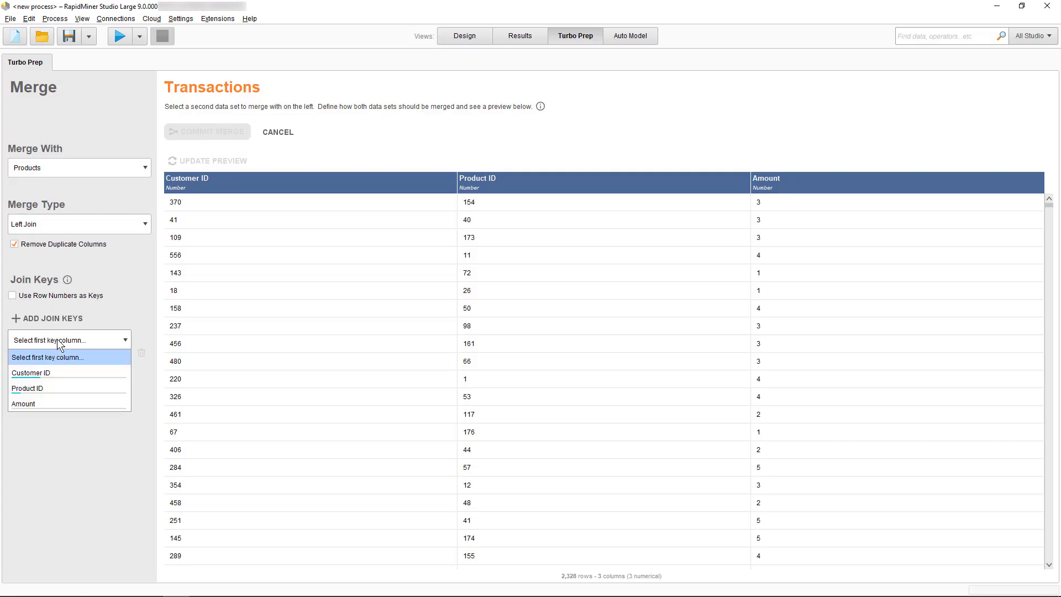
click(51, 386)
click(53, 367)
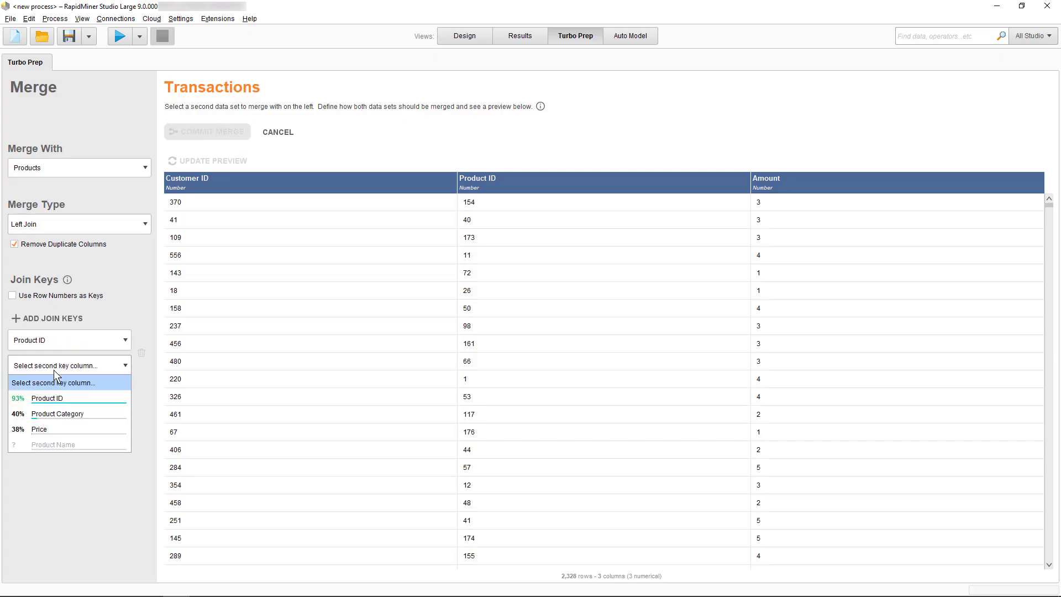
click(52, 397)
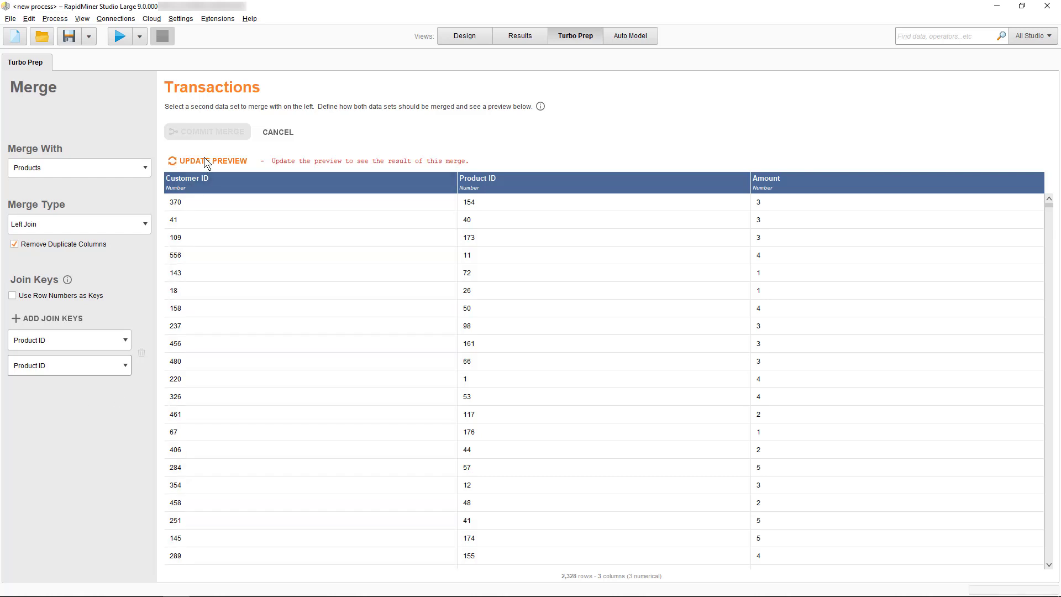
click(204, 159)
drag(309, 564, 462, 556)
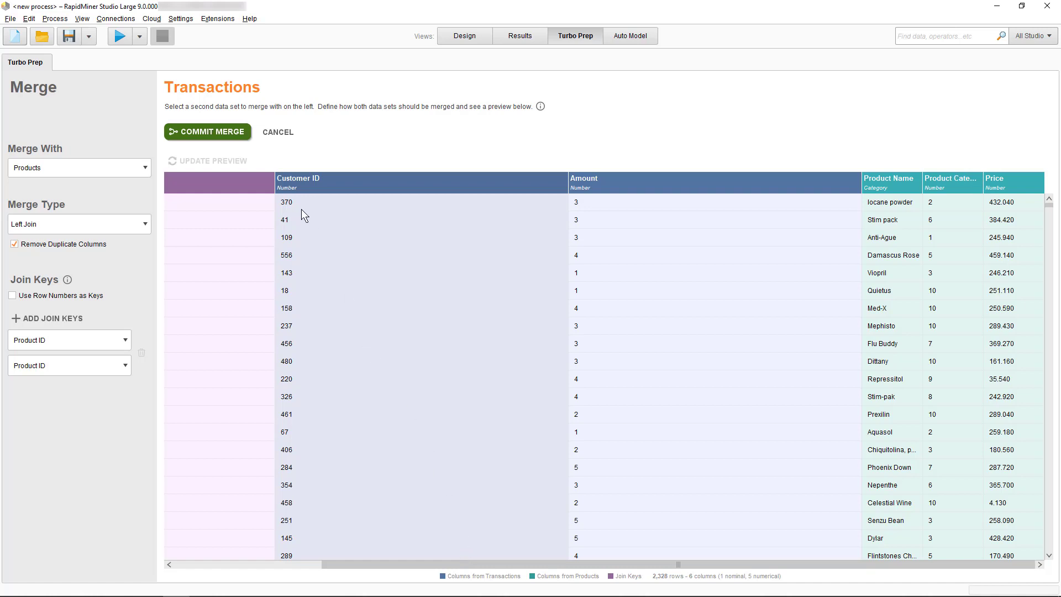
Commit the join, then remove the Product Category and Price columns and commit
click(231, 134)
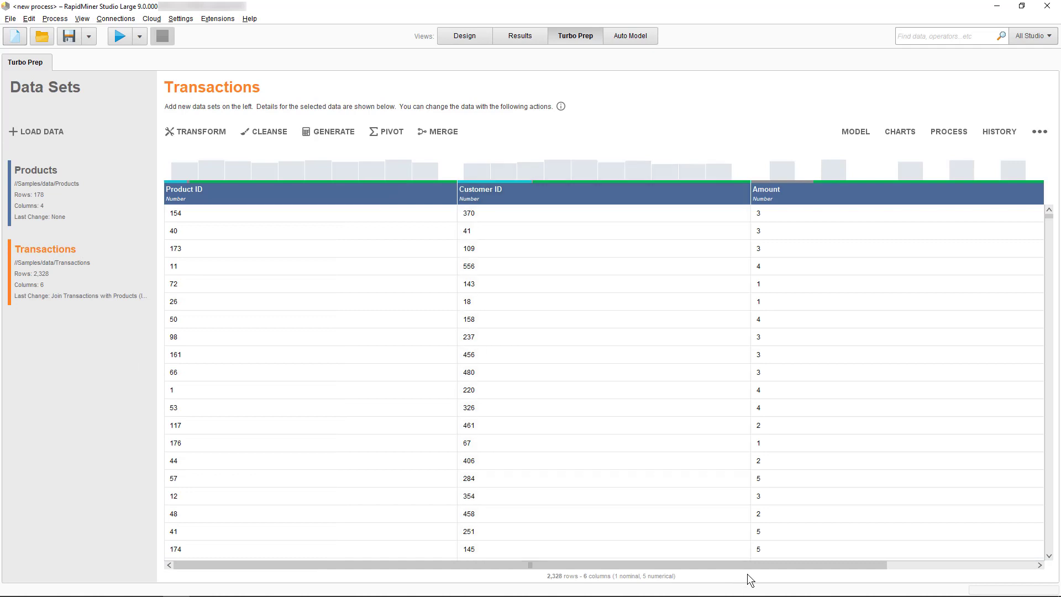
drag(751, 564, 949, 551)
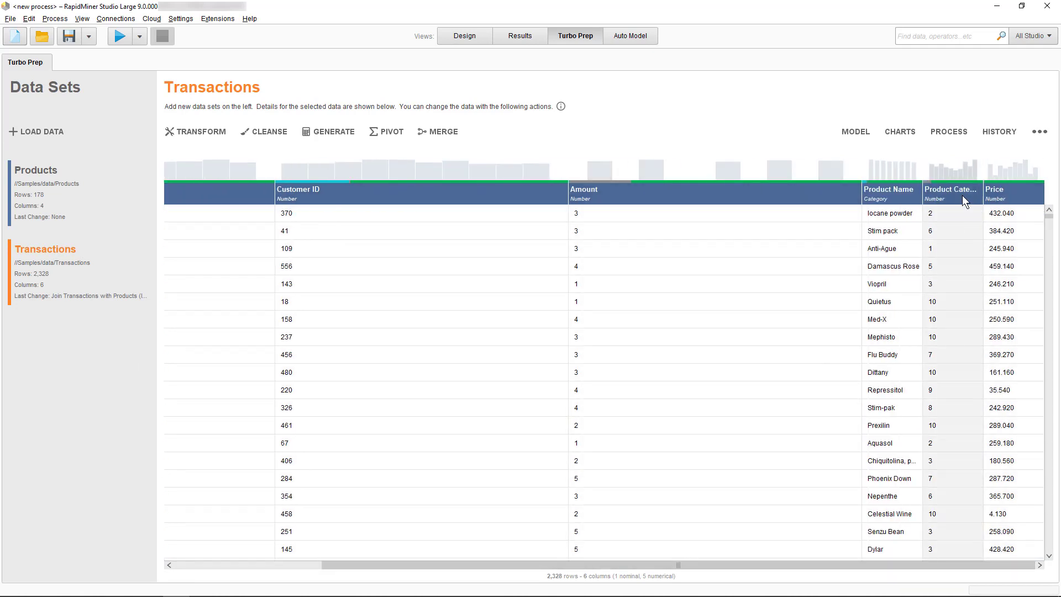
click(962, 194)
ctrl+click(1010, 190)
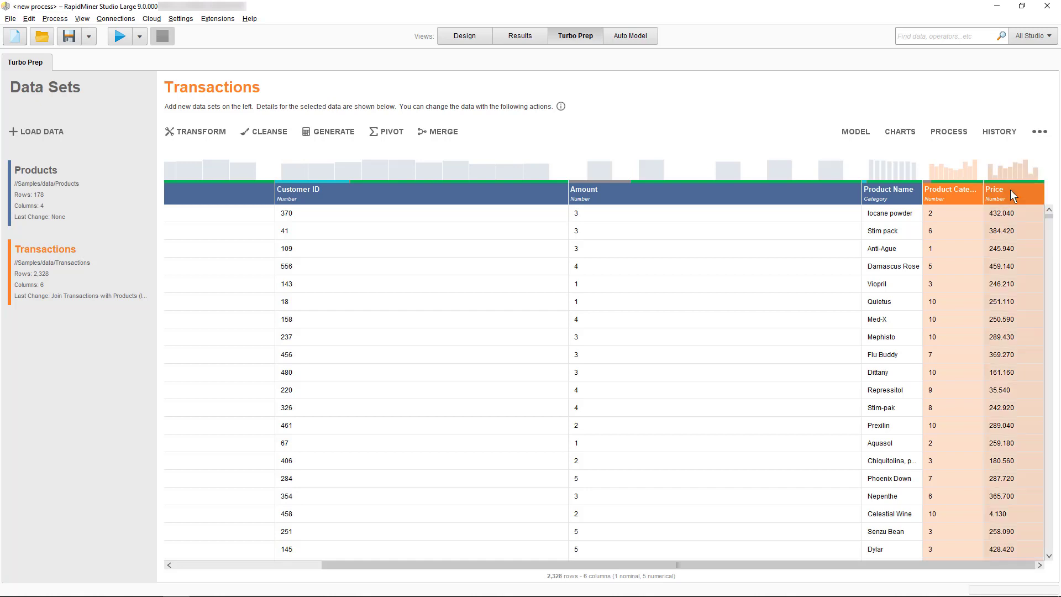
right_click(945, 195)
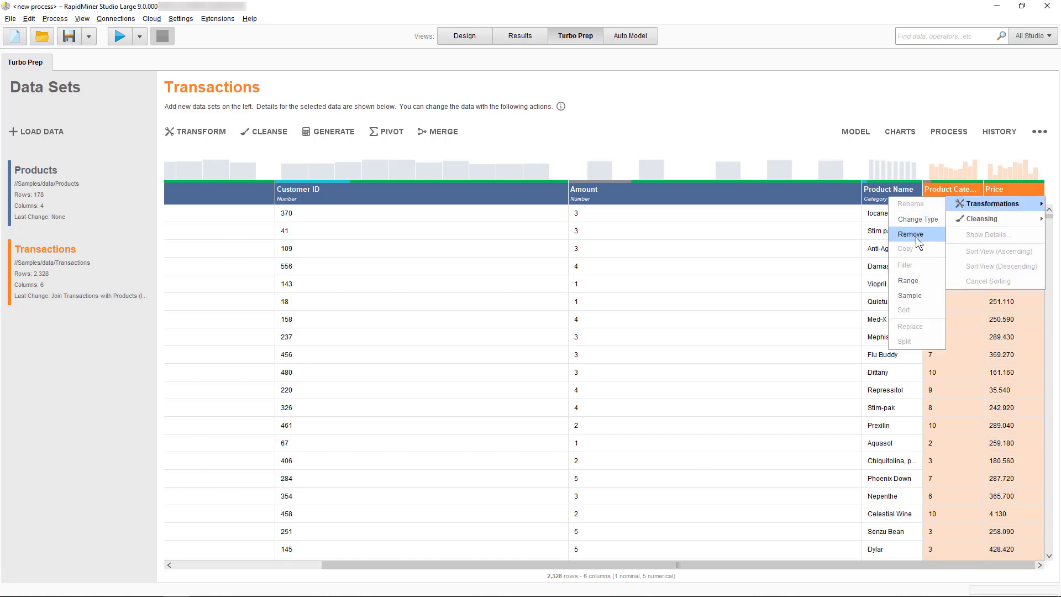
click(916, 237)
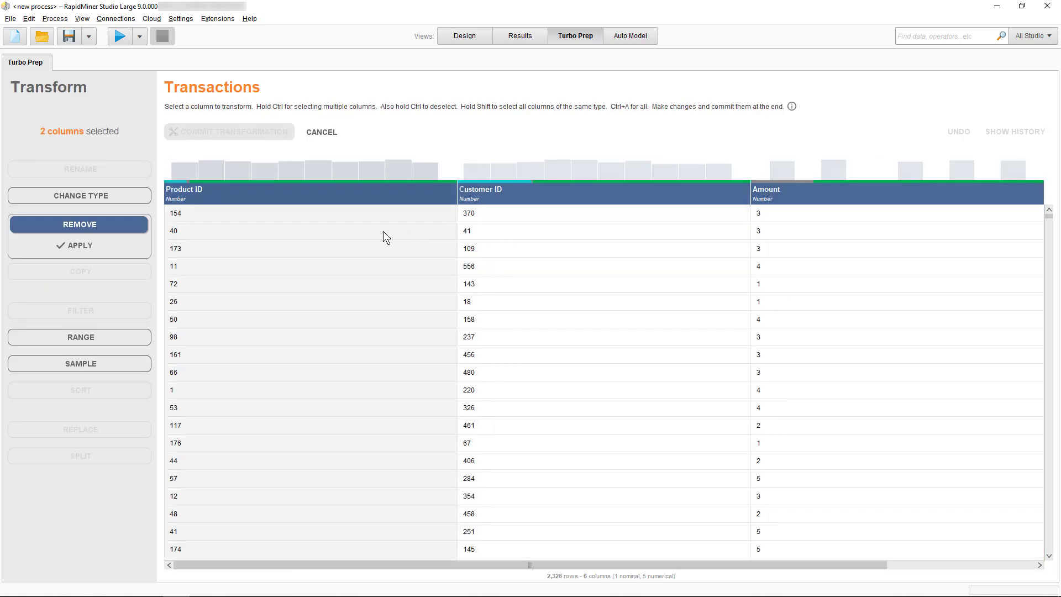
click(59, 249)
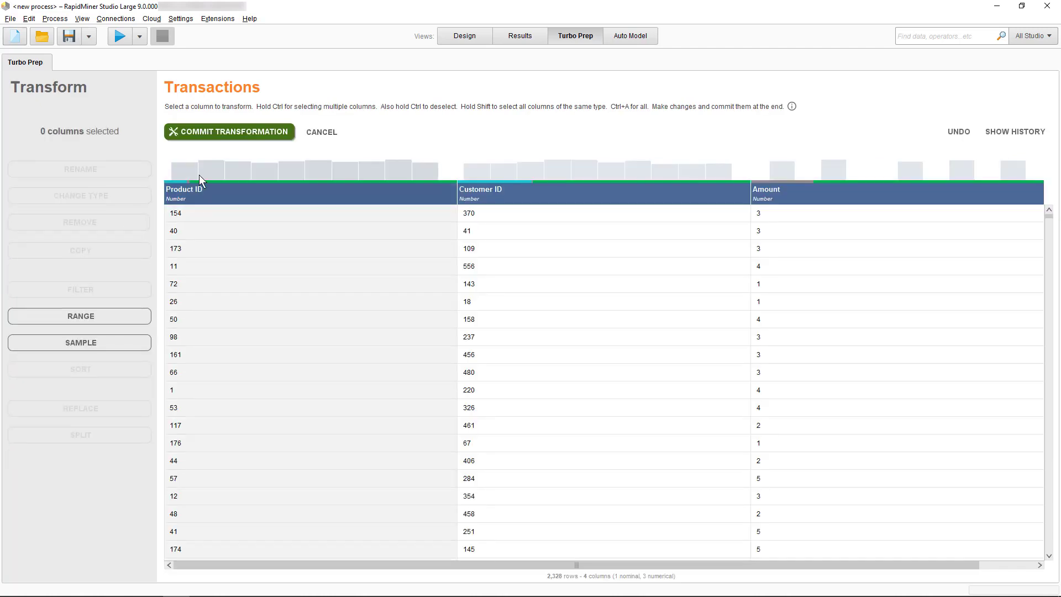
click(221, 132)
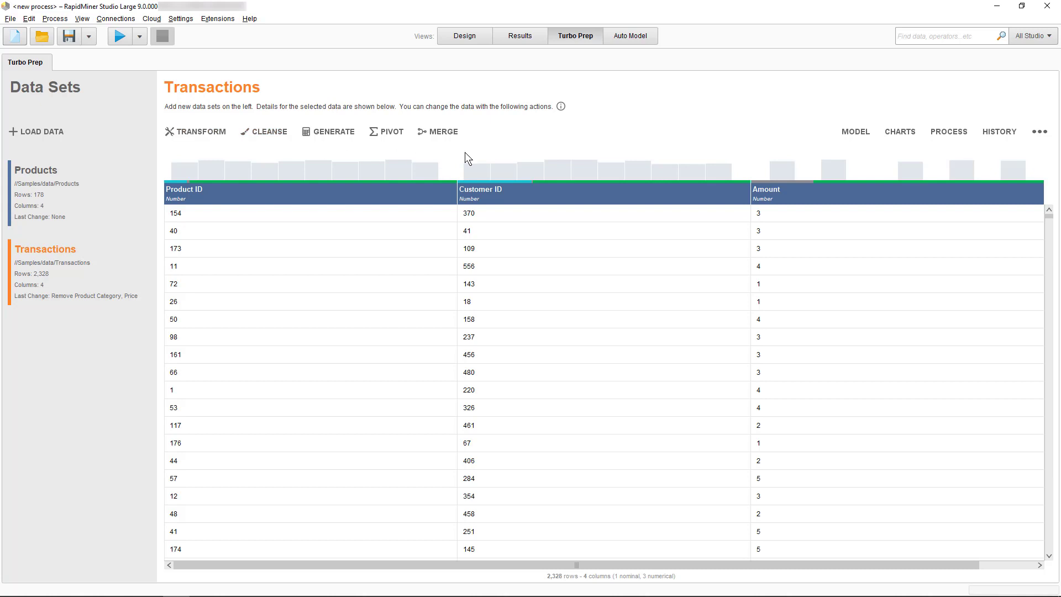
Show the generated Retrieve, Join, Select Attributes and Reorder Attributes process in Design view
click(959, 133)
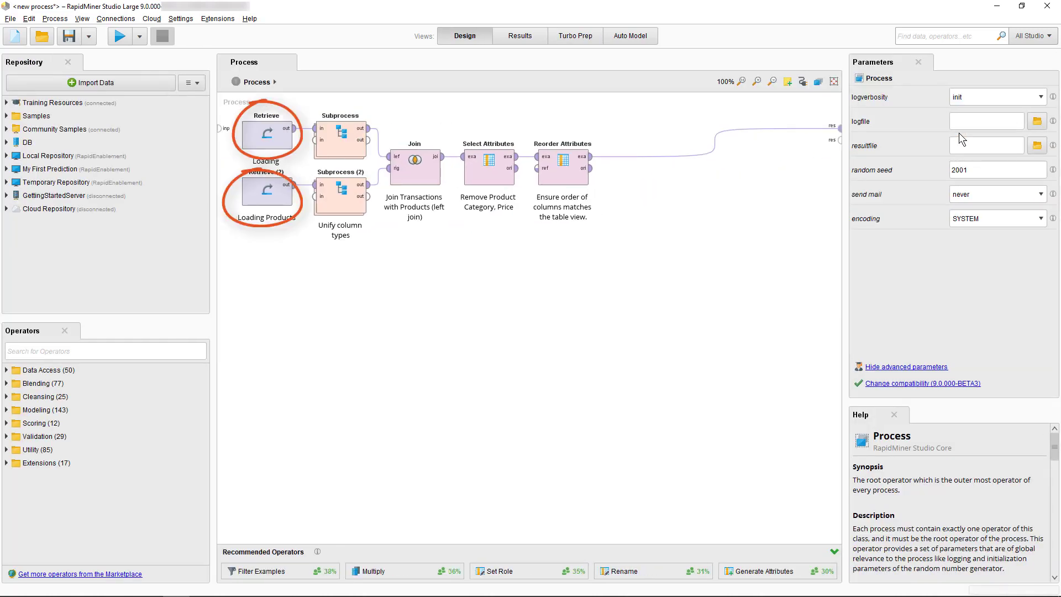